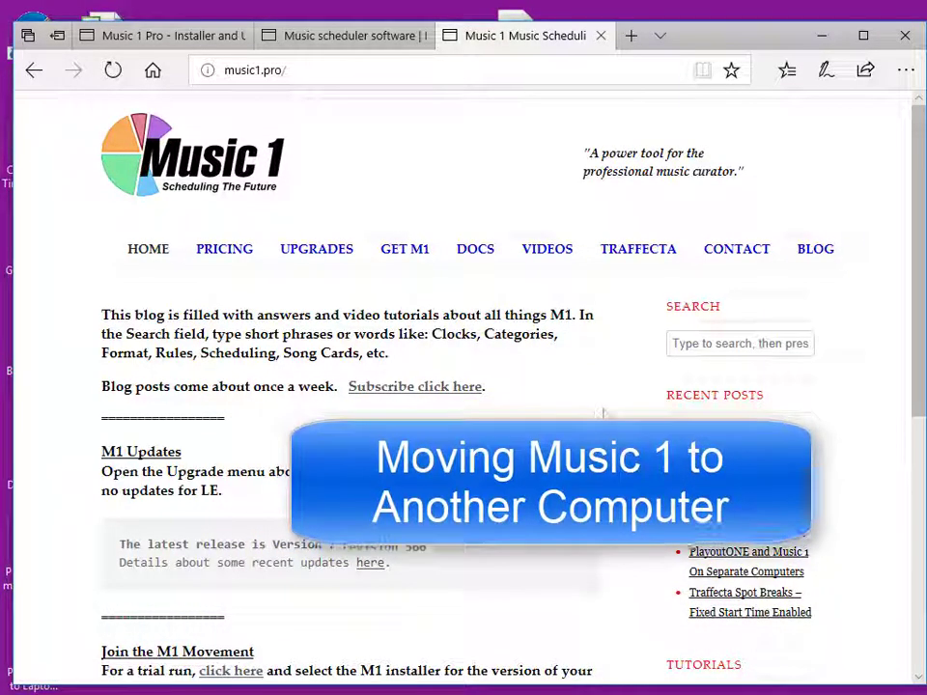
Go through the site's Upgrades page to the 'Music 1 SE Installer and Upgrade' page.
{"action": "left_click", "coordinate": [325, 259]}
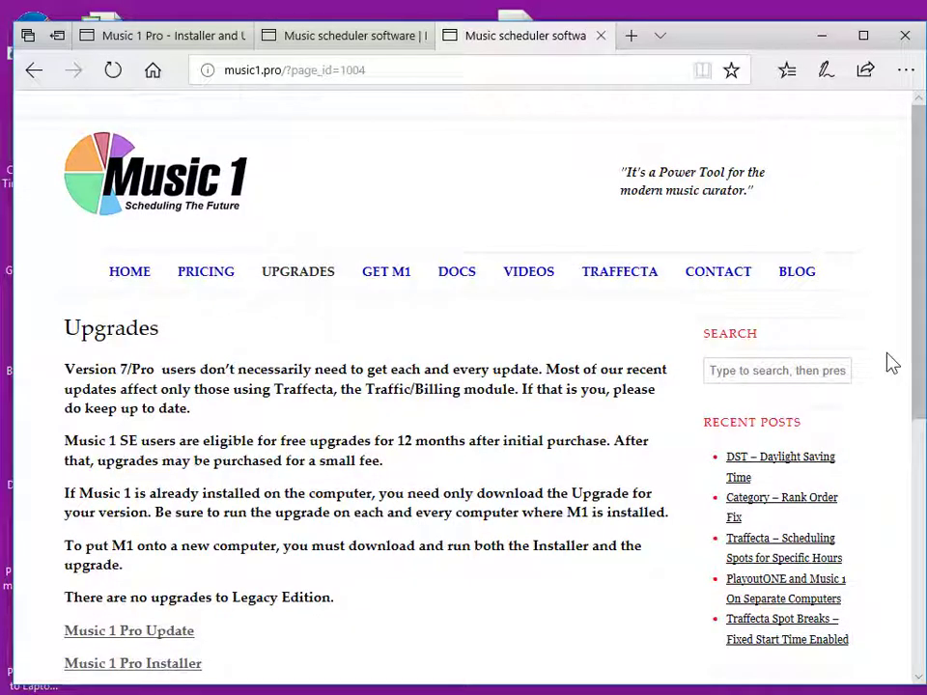
{"action": "scroll", "coordinate": [889, 344], "scroll_direction": "down", "scroll_amount": 3}
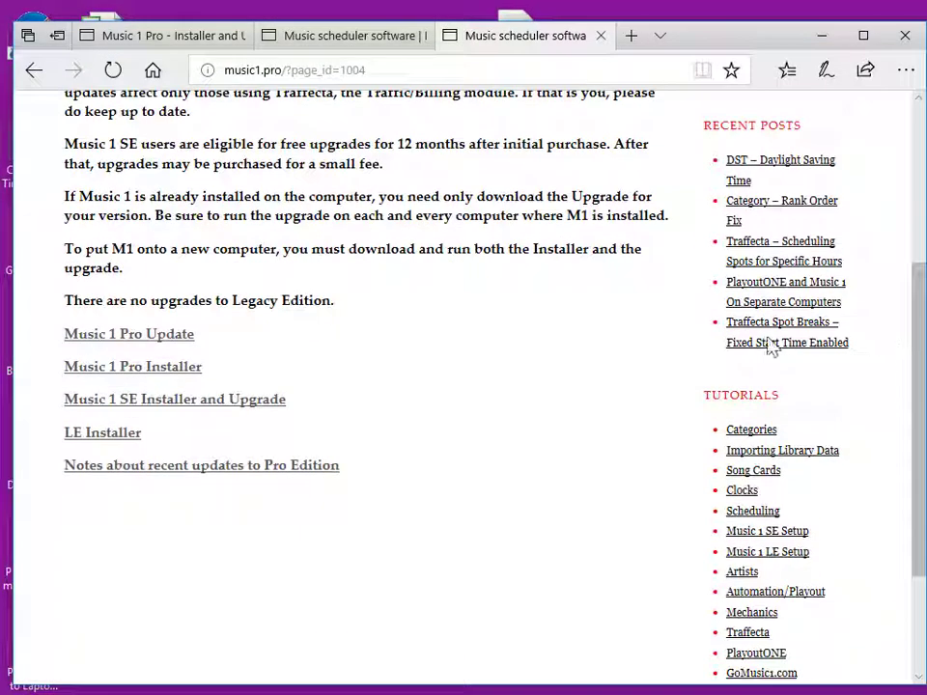
{"action": "left_click", "coordinate": [222, 410]}
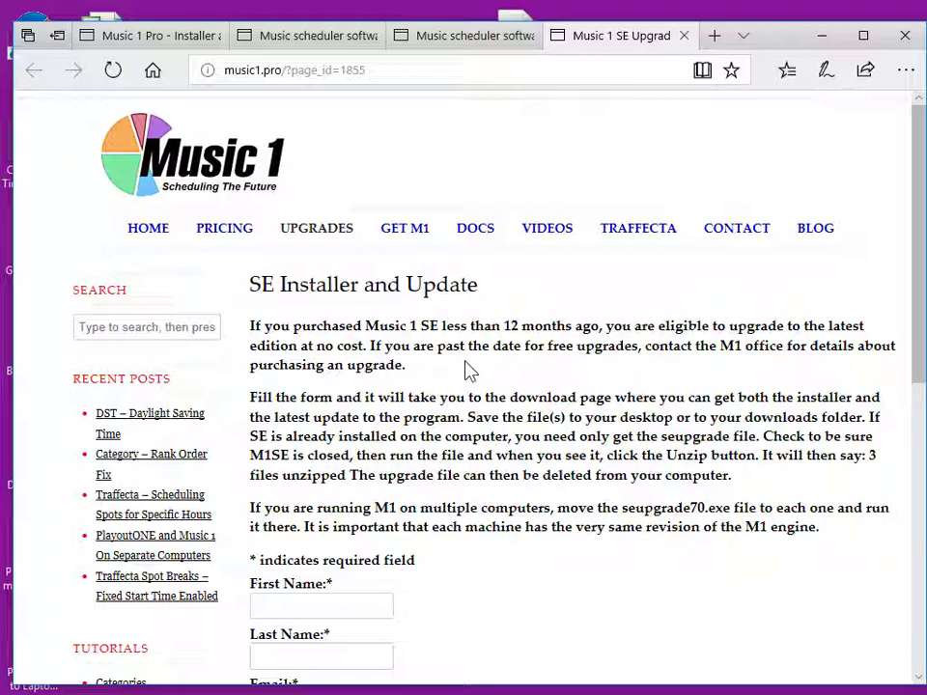
{"action": "scroll", "coordinate": [467, 368], "scroll_direction": "down", "scroll_amount": 5}
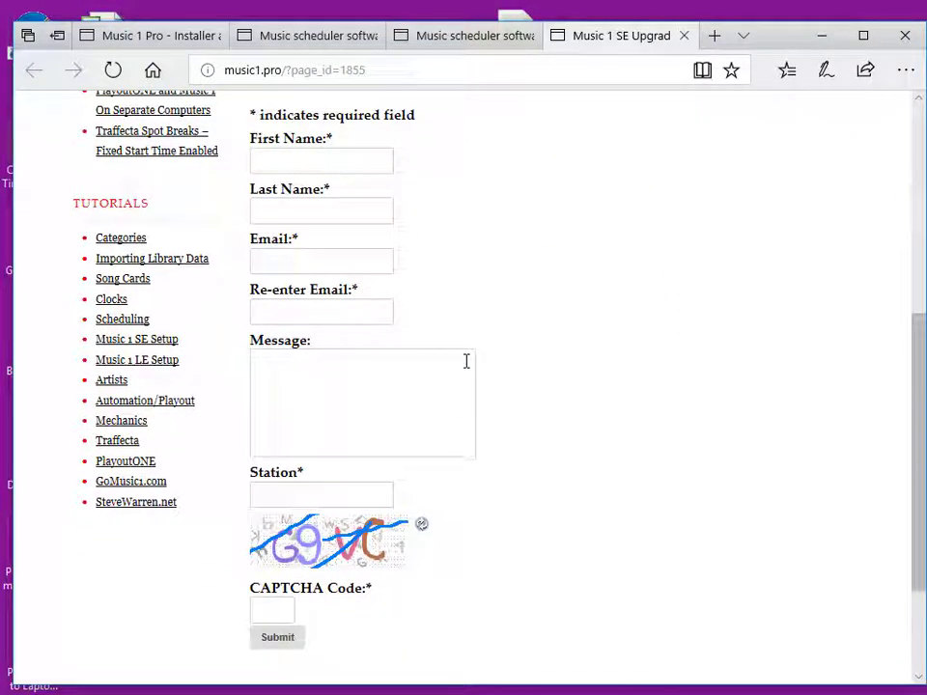
{"action": "scroll", "coordinate": [465, 361], "scroll_direction": "up", "scroll_amount": 5}
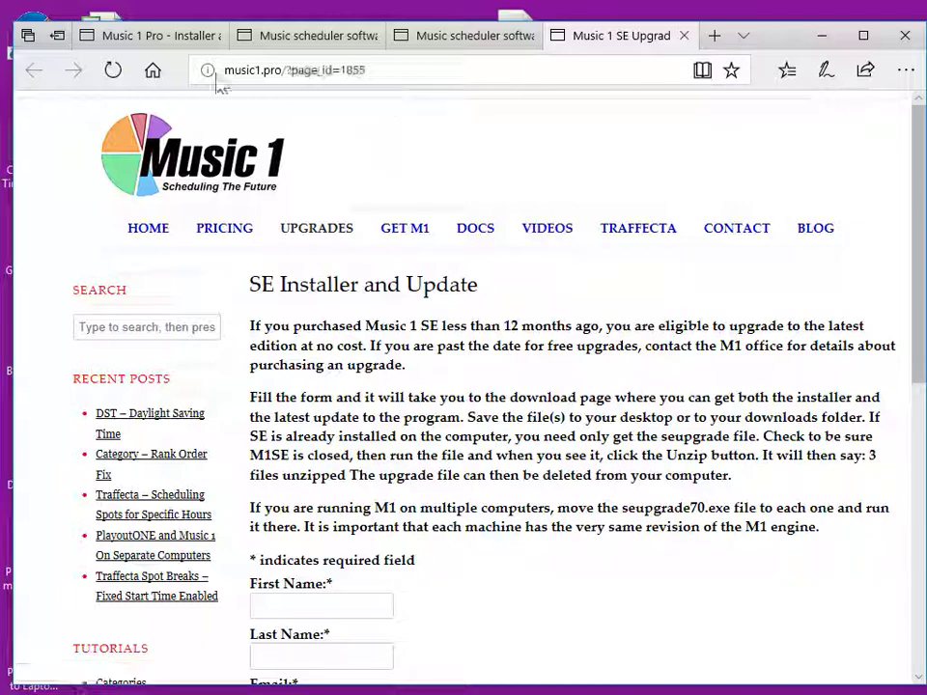
Return to the Music 1 Pro tab and run sesetup70.exe from the Downloads folder.
{"action": "left_click", "coordinate": [189, 37]}
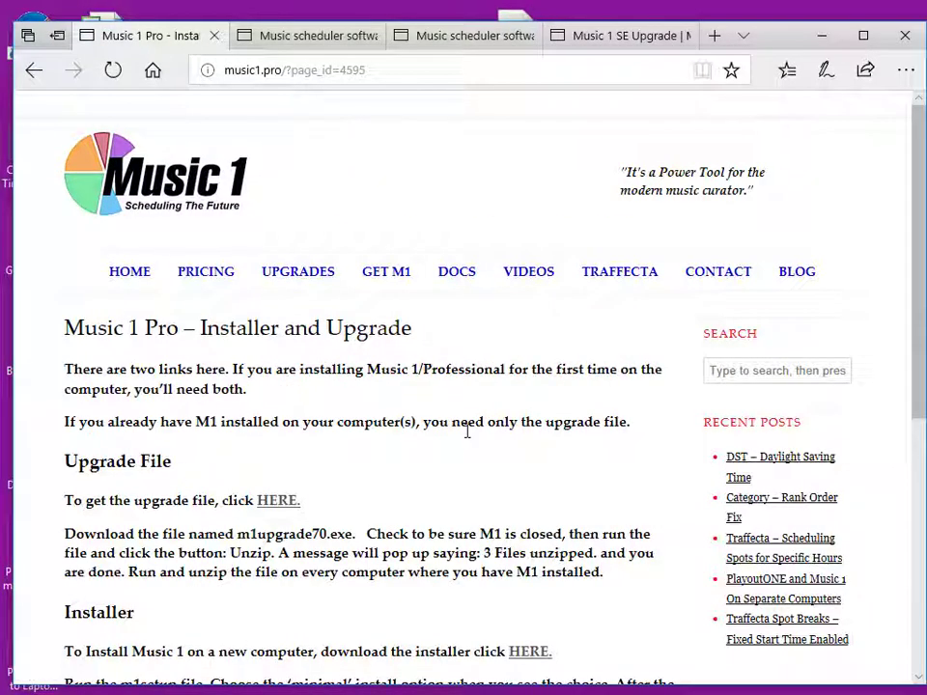
{"action": "scroll", "coordinate": [466, 430], "scroll_direction": "down", "scroll_amount": 3}
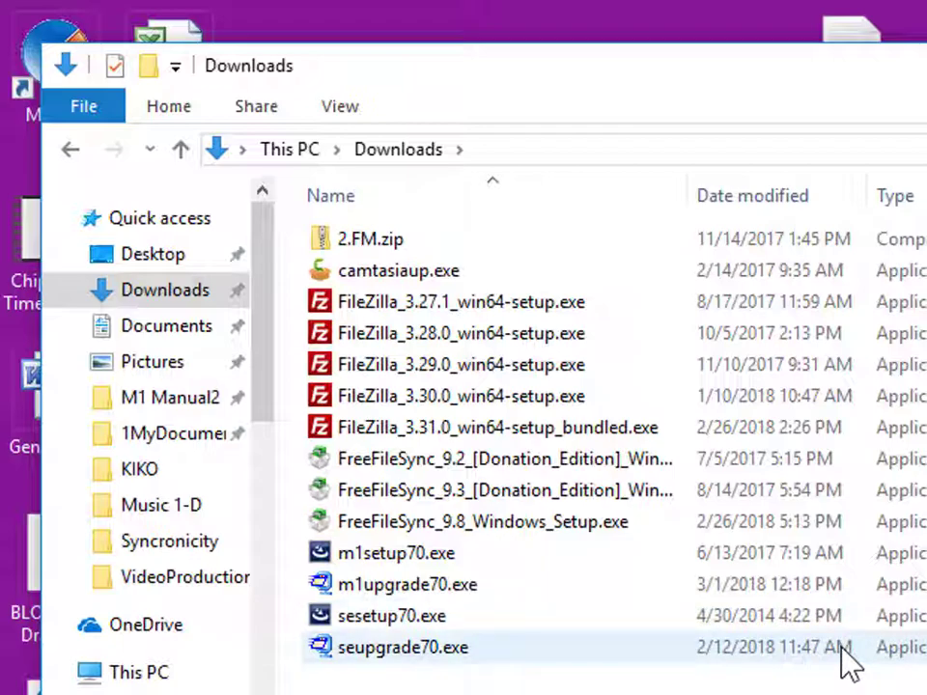
{"action": "double_click", "coordinate": [410, 619]}
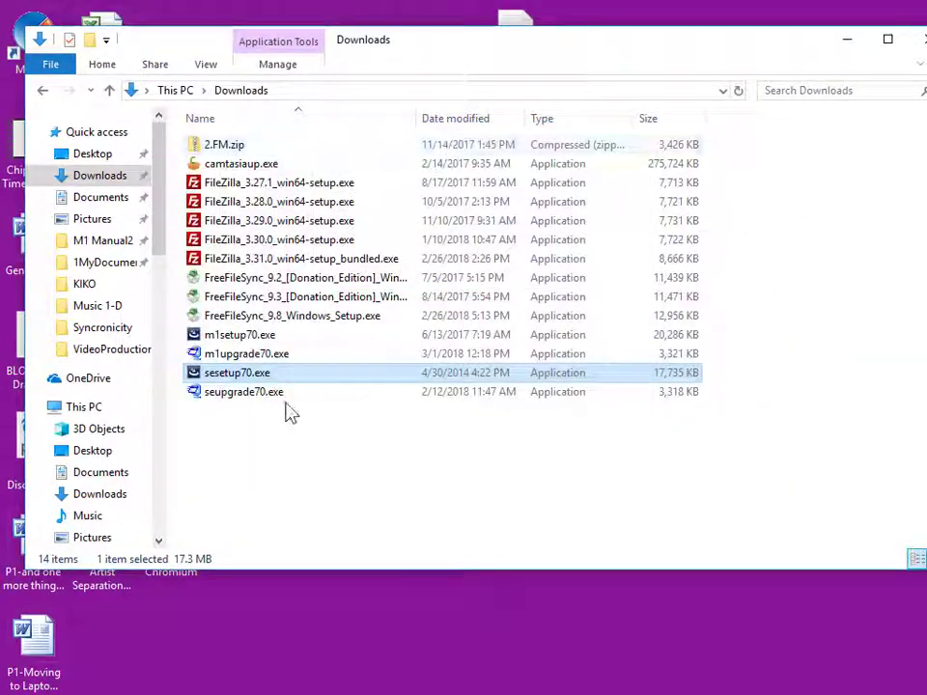
Launch seupgrade70.exe, unzip its 3 files into C:\Music 1 SE, and close the extractor.
{"action": "double_click", "coordinate": [284, 398]}
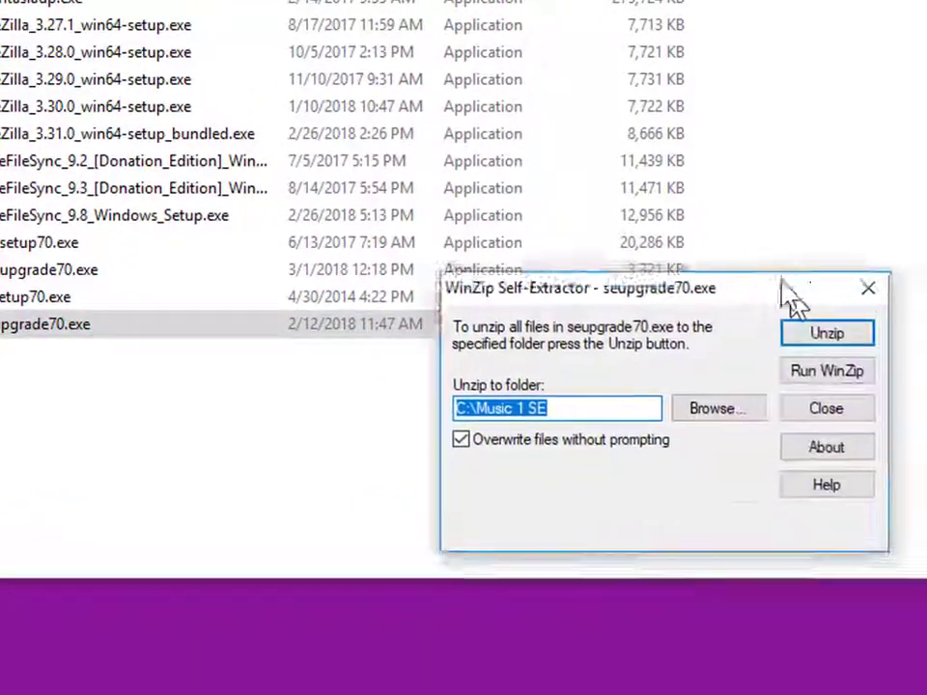
{"action": "left_click_drag", "start_coordinate": [780, 283], "coordinate": [602, 110]}
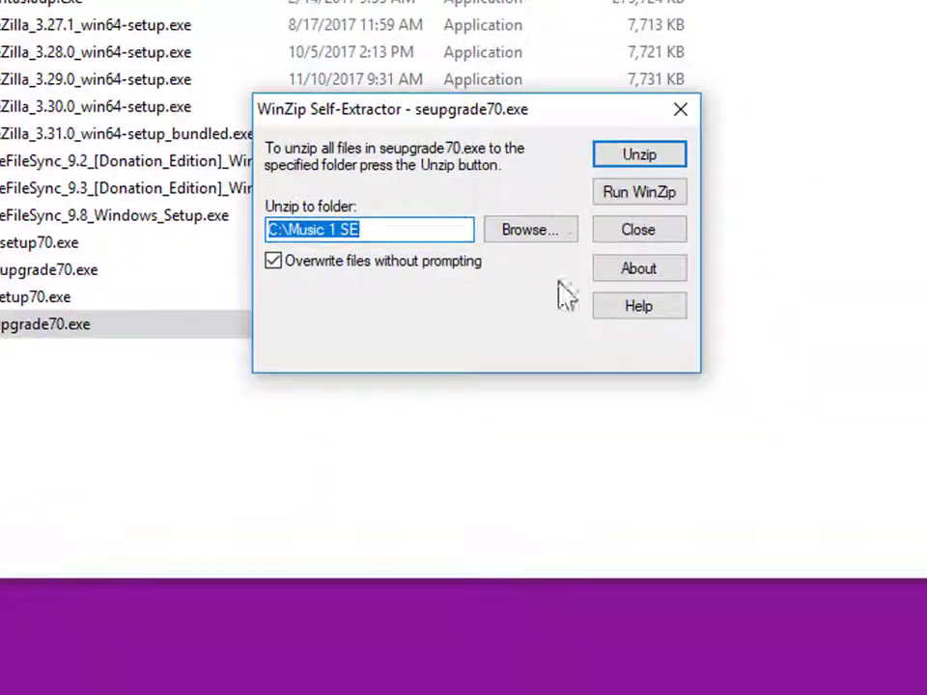
{"action": "left_click", "coordinate": [660, 162]}
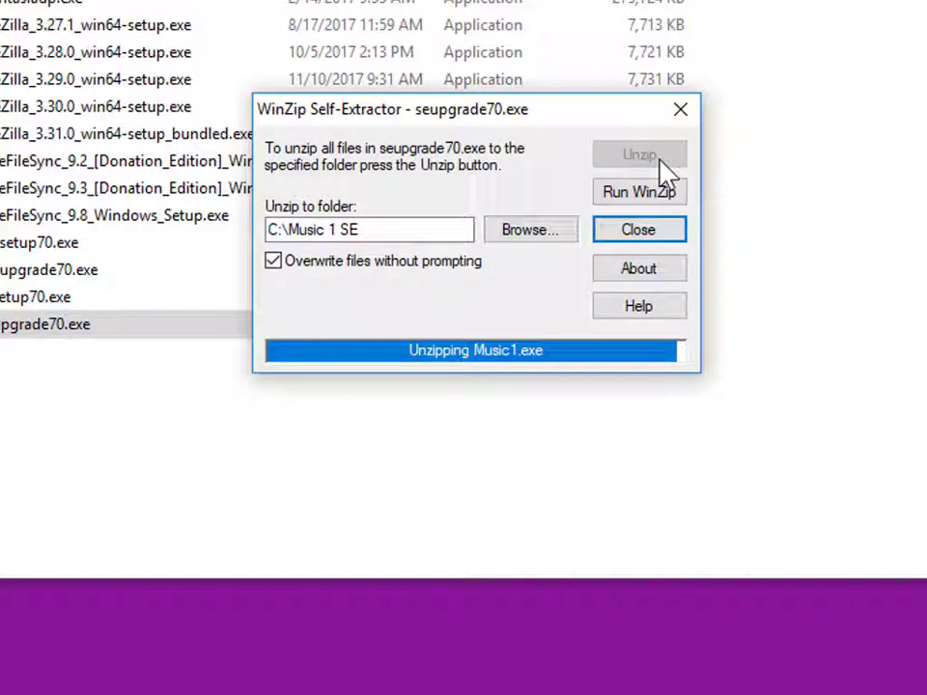
{"action": "left_click_drag", "start_coordinate": [912, 411], "coordinate": [502, 205]}
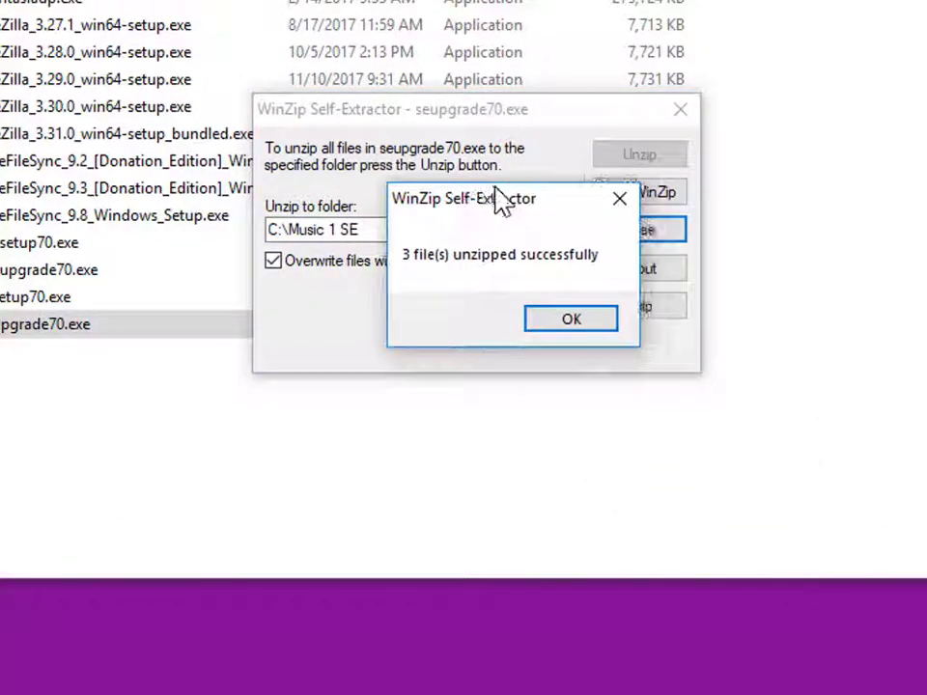
{"action": "left_click", "coordinate": [573, 319]}
{"action": "left_click", "coordinate": [691, 194]}
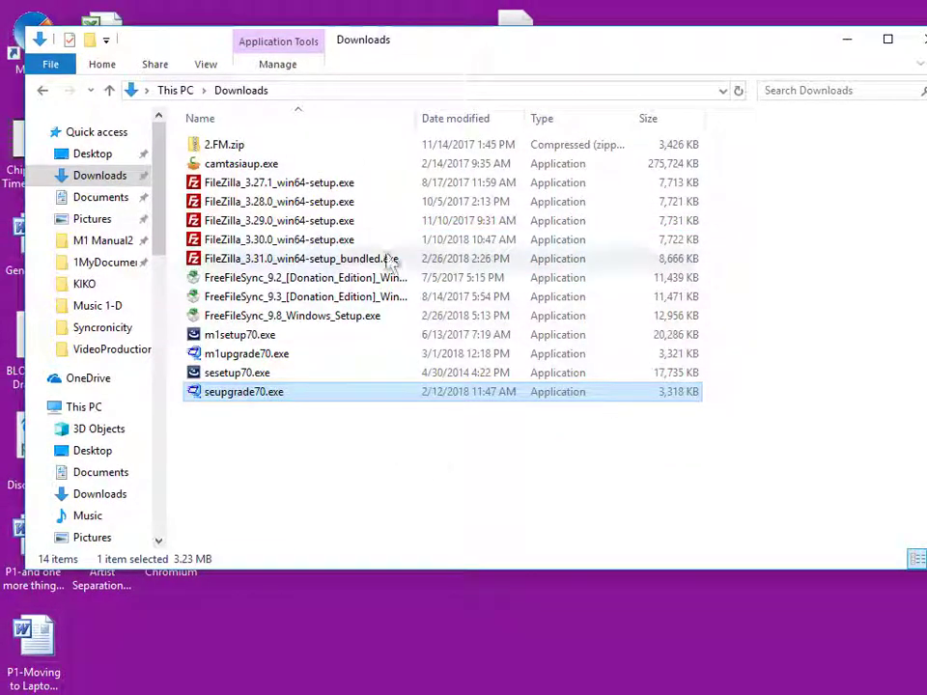
Open C:\Music 1 SE and locate the America's 70s Channel station file and Playlists folder.
{"action": "left_click_drag", "start_coordinate": [164, 208], "coordinate": [177, 302]}
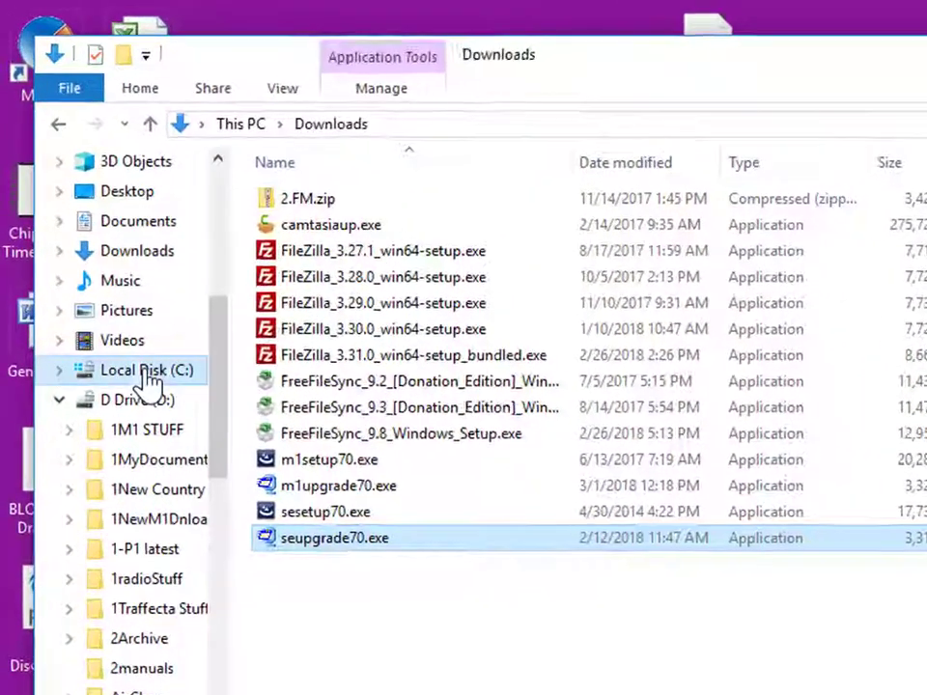
{"action": "left_click", "coordinate": [111, 270]}
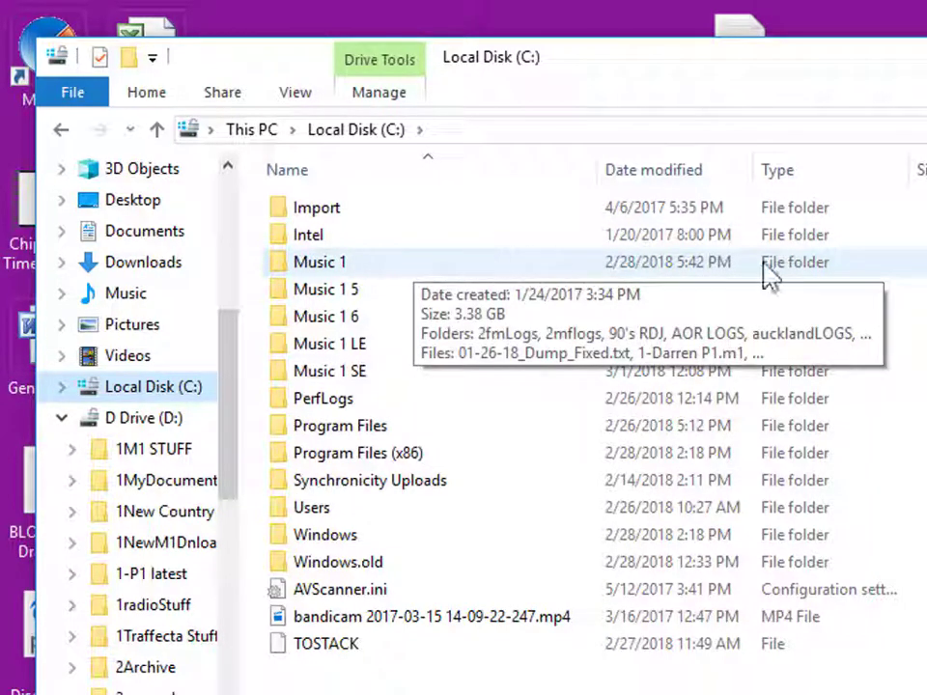
{"action": "double_click", "coordinate": [729, 384]}
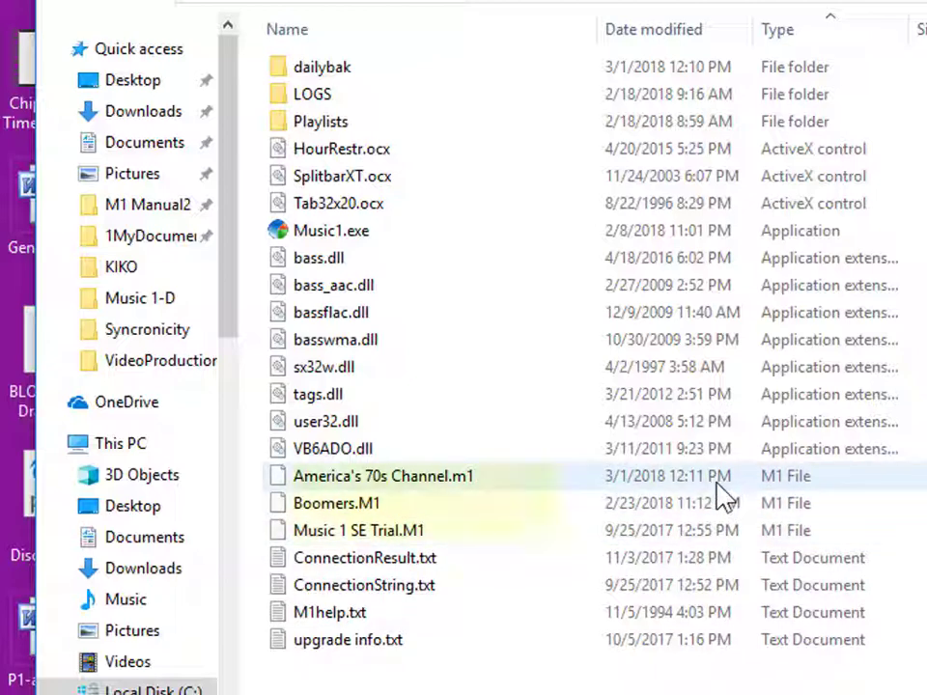
{"action": "left_click", "coordinate": [717, 484]}
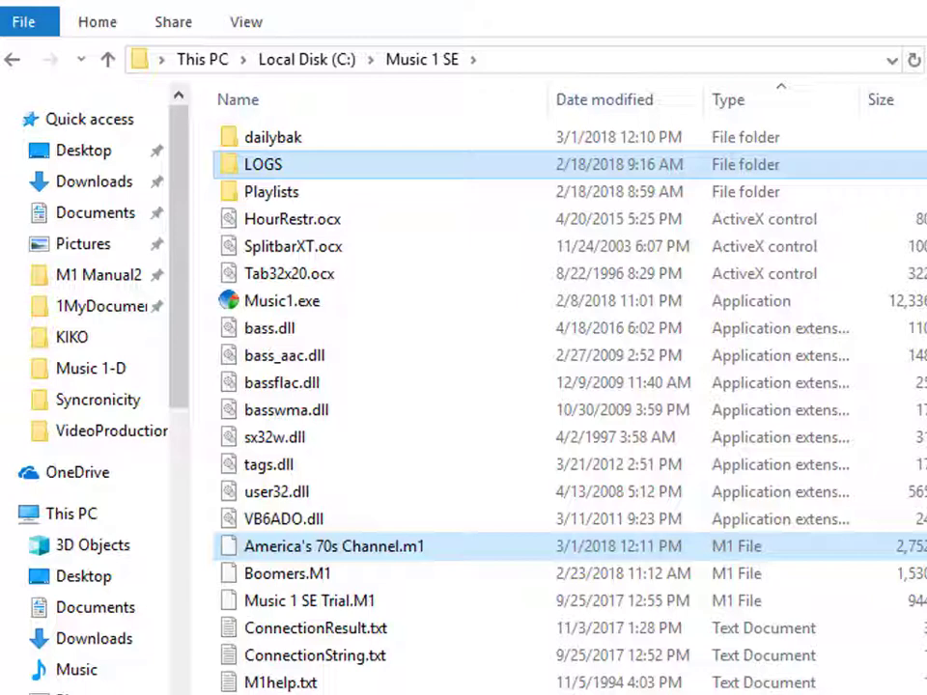
{"action": "key", "text": "F5"}
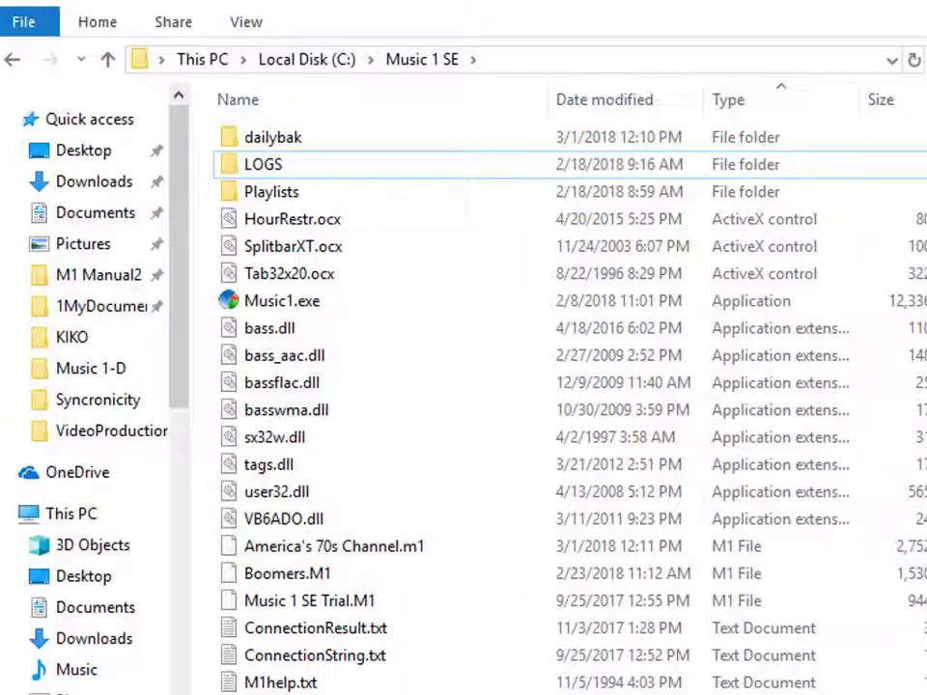
{"action": "left_click", "coordinate": [675, 192]}
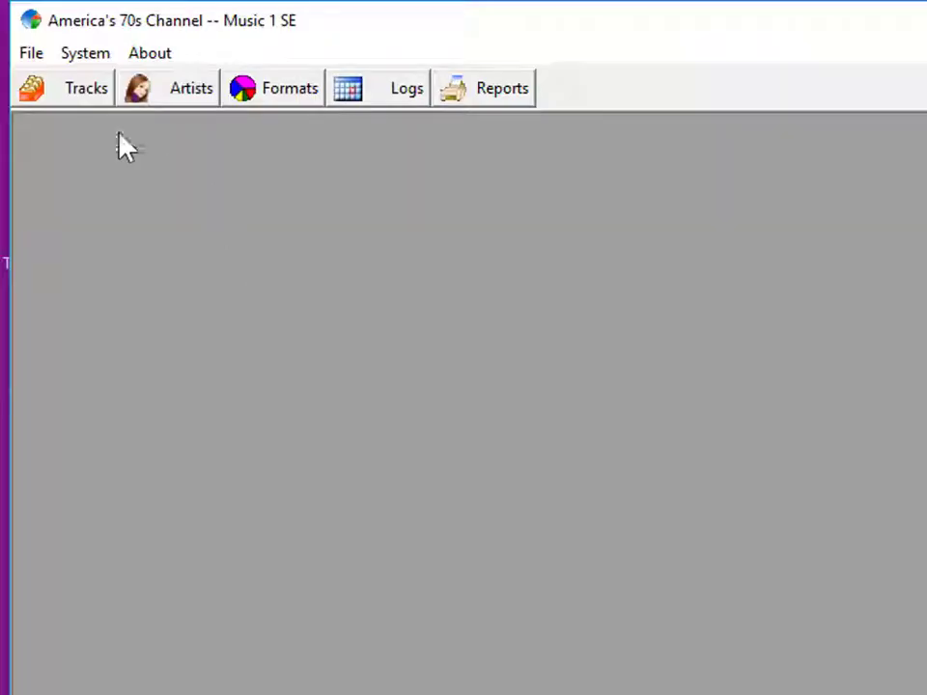
Open System > System Settings and select the LOGS value in the Log folder field.
{"action": "left_click", "coordinate": [96, 56]}
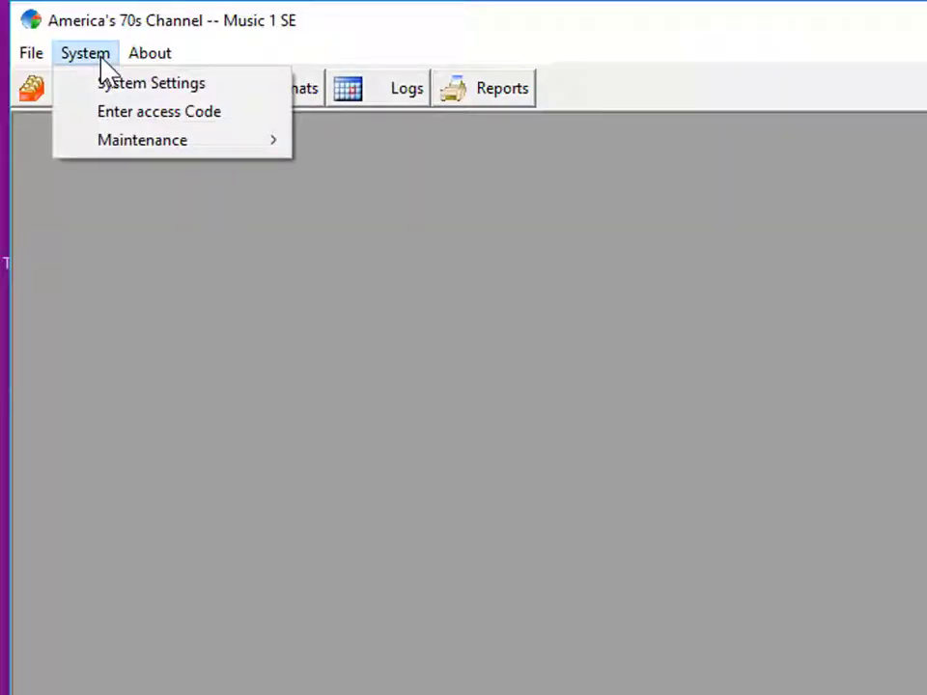
{"action": "left_click", "coordinate": [179, 87]}
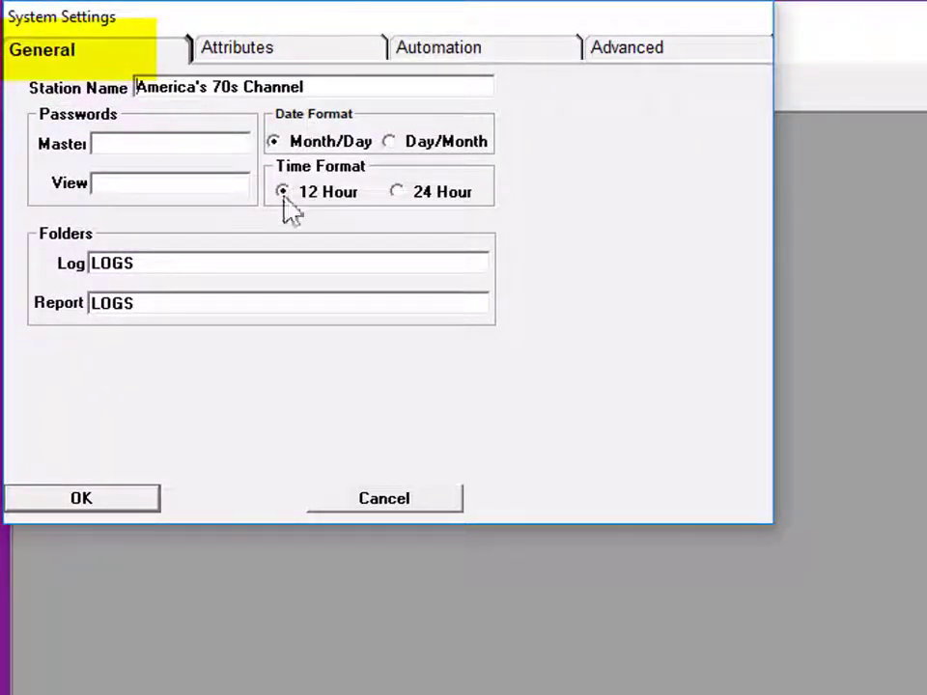
{"action": "left_click", "coordinate": [217, 259]}
{"action": "left_click_drag", "start_coordinate": [202, 259], "coordinate": [31, 255]}
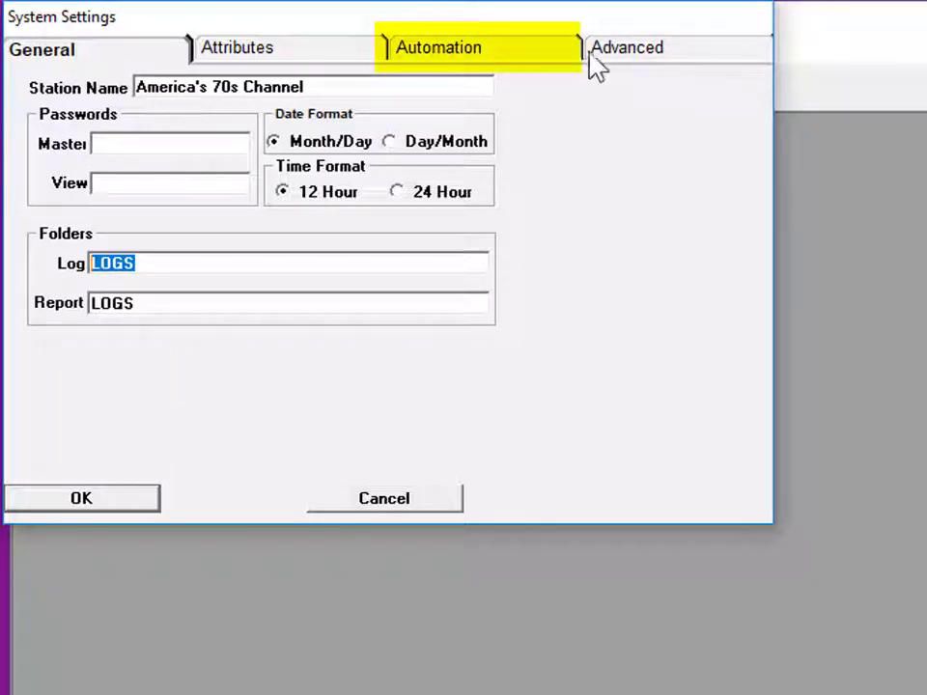
On the Automation tab, select the current Playlists value in the Automation Playlist Folder field.
{"action": "left_click", "coordinate": [507, 60]}
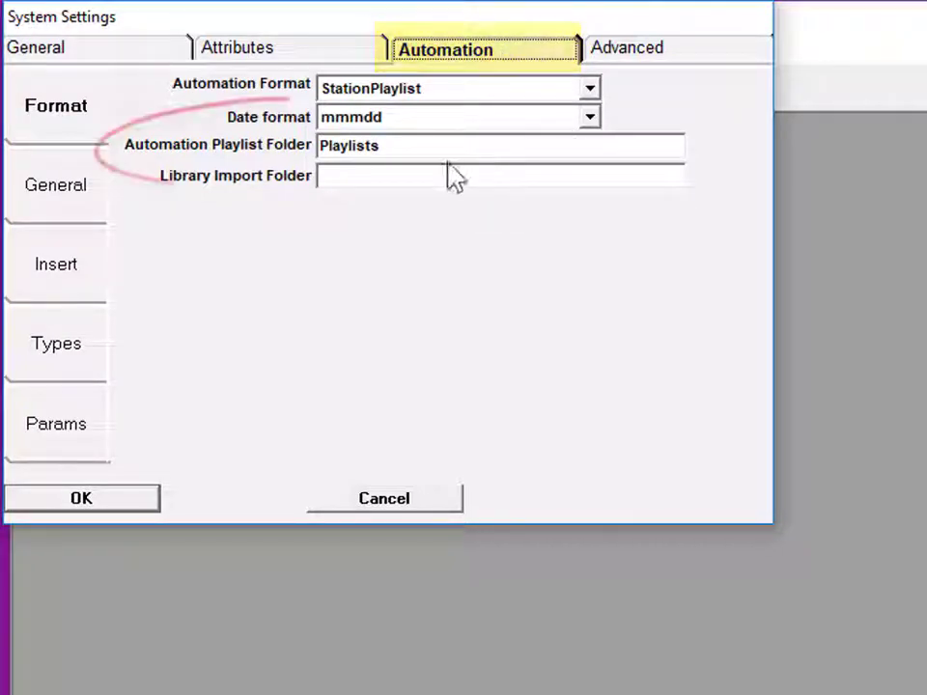
{"action": "left_click_drag", "start_coordinate": [454, 147], "coordinate": [223, 145]}
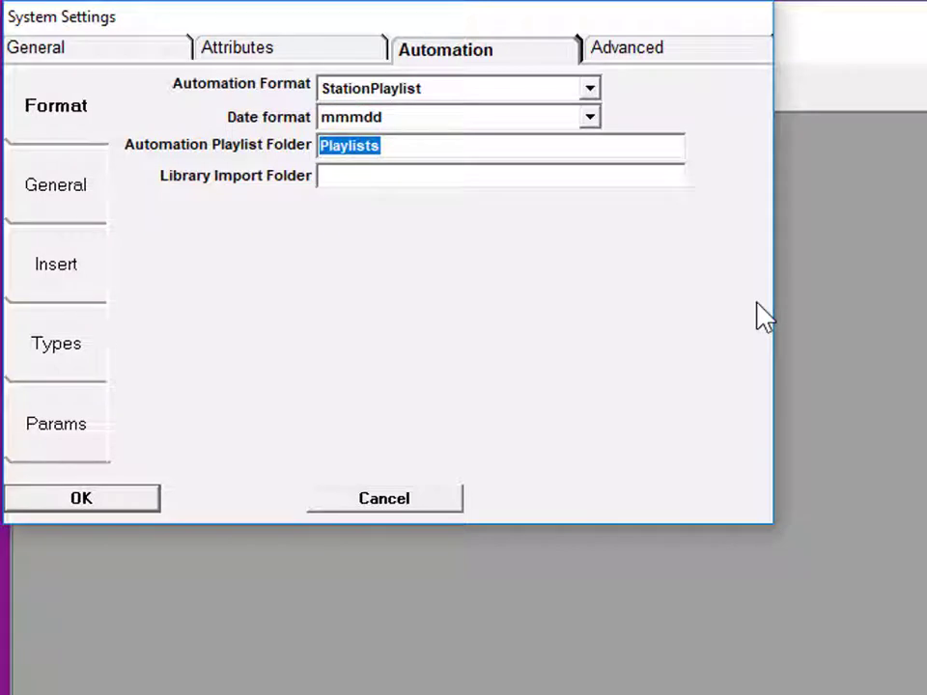
{"action": "left_click", "coordinate": [546, 147]}
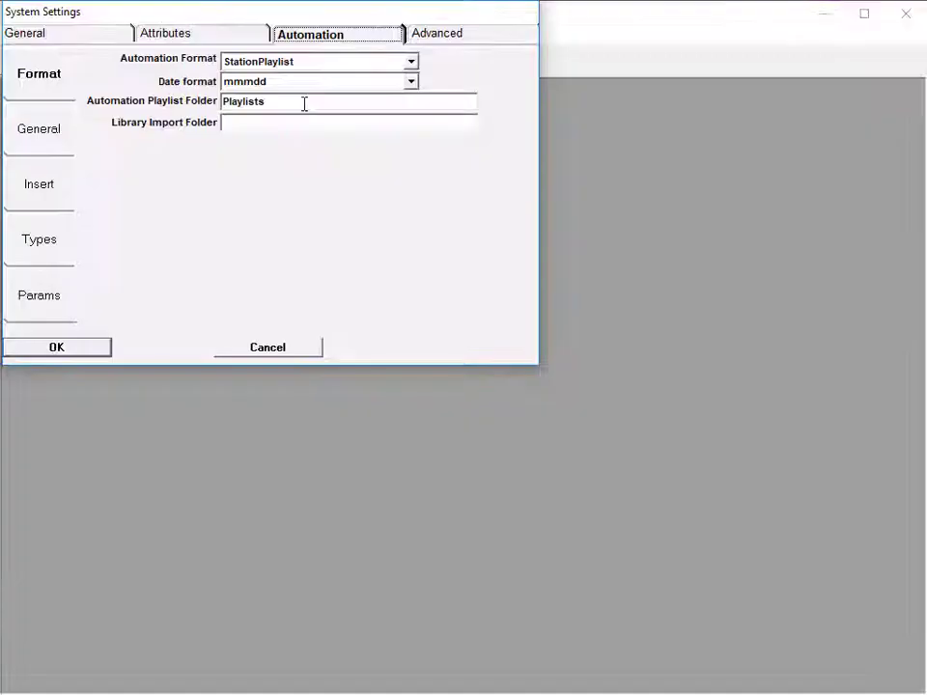
Browse to C:\Synchronicity Uploads and choose it as the automation playlist folder.
{"action": "double_click", "coordinate": [437, 146]}
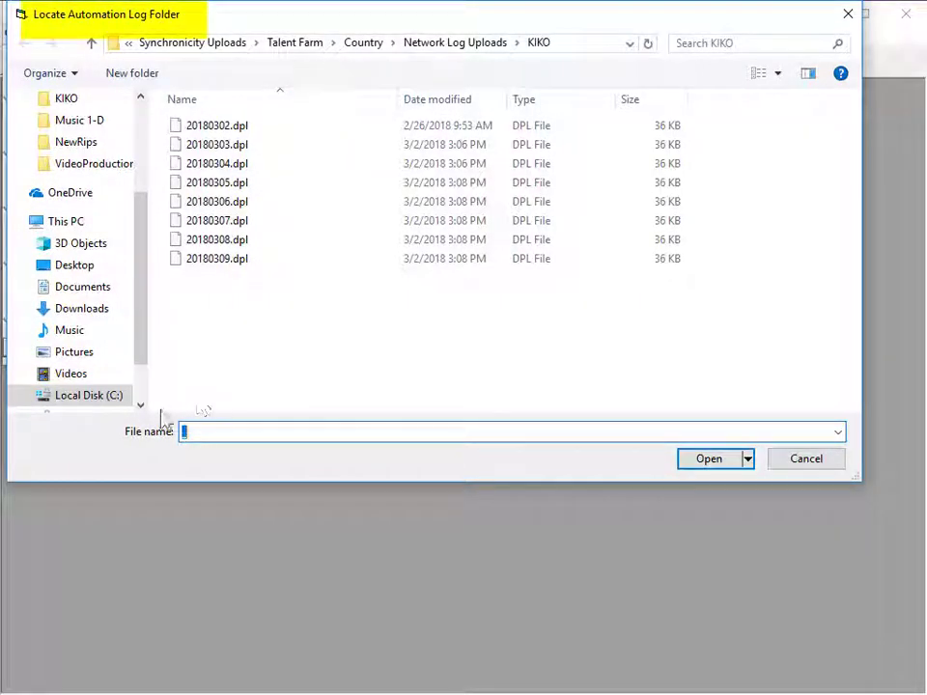
{"action": "left_click", "coordinate": [108, 396]}
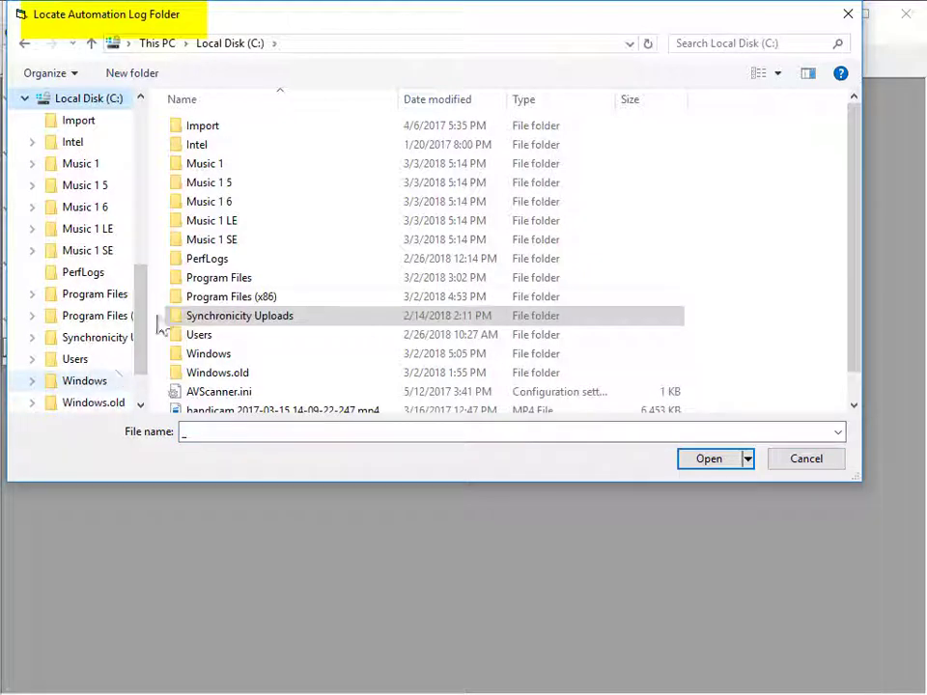
{"action": "double_click", "coordinate": [289, 321]}
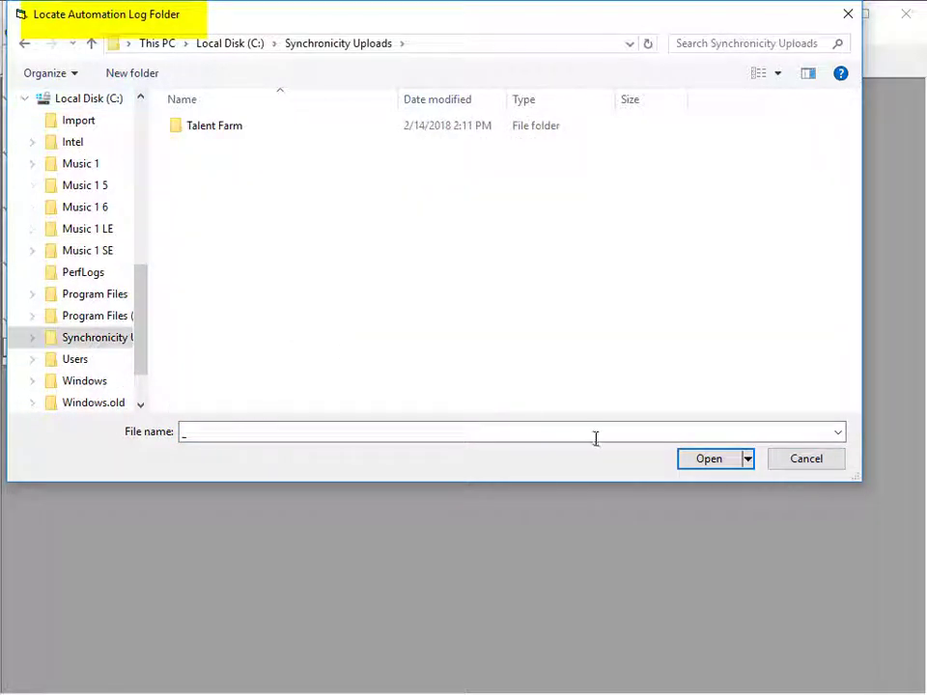
{"action": "left_click", "coordinate": [708, 460]}
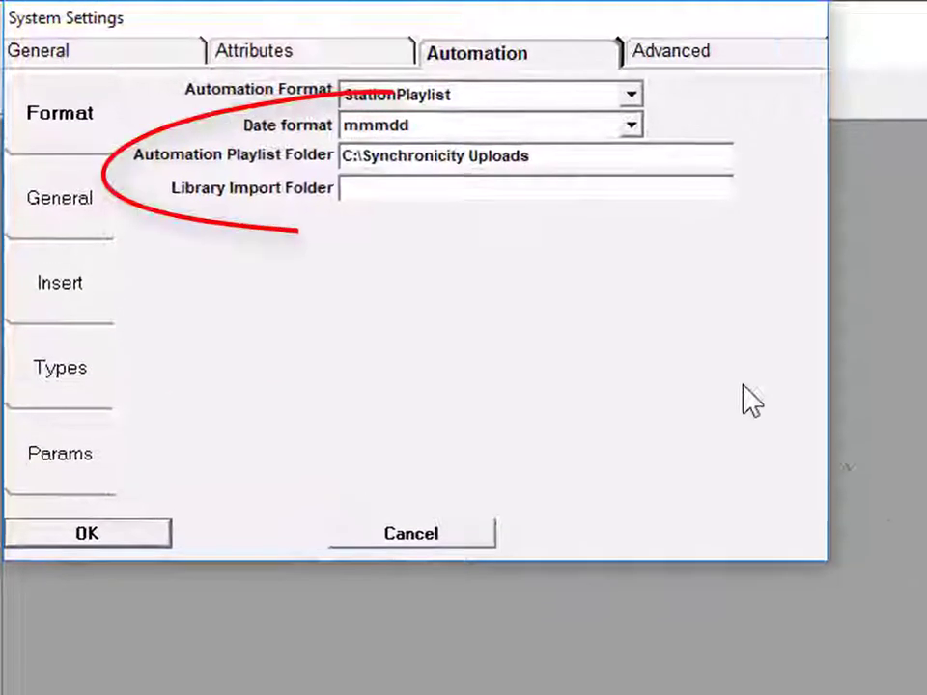